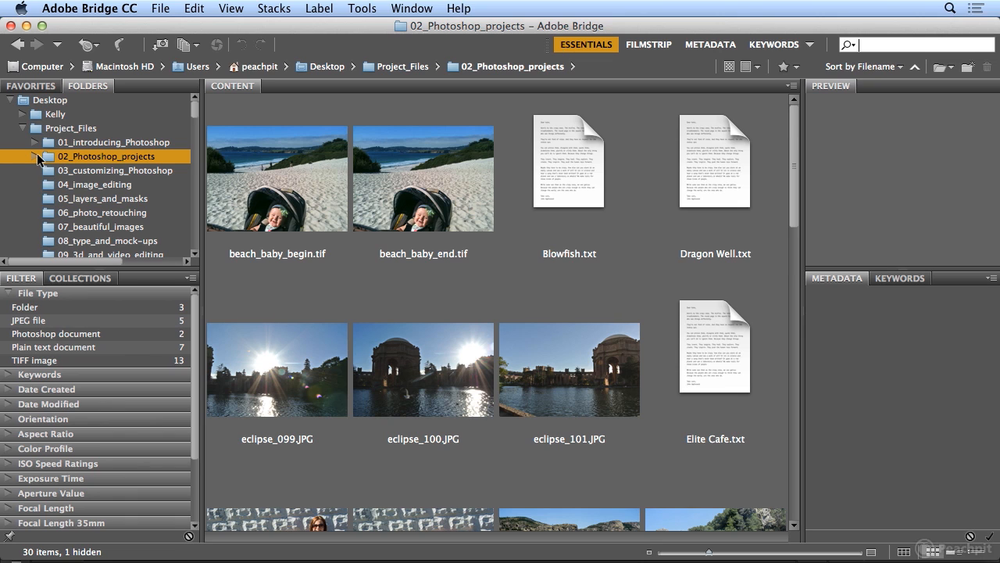
Open the Monterey_Aquarium folder inside 02_Photoshop_projects and select all images from monterey_aquarium_01.JPG to monterey_aquarium_06.JPG.
click(36, 157)
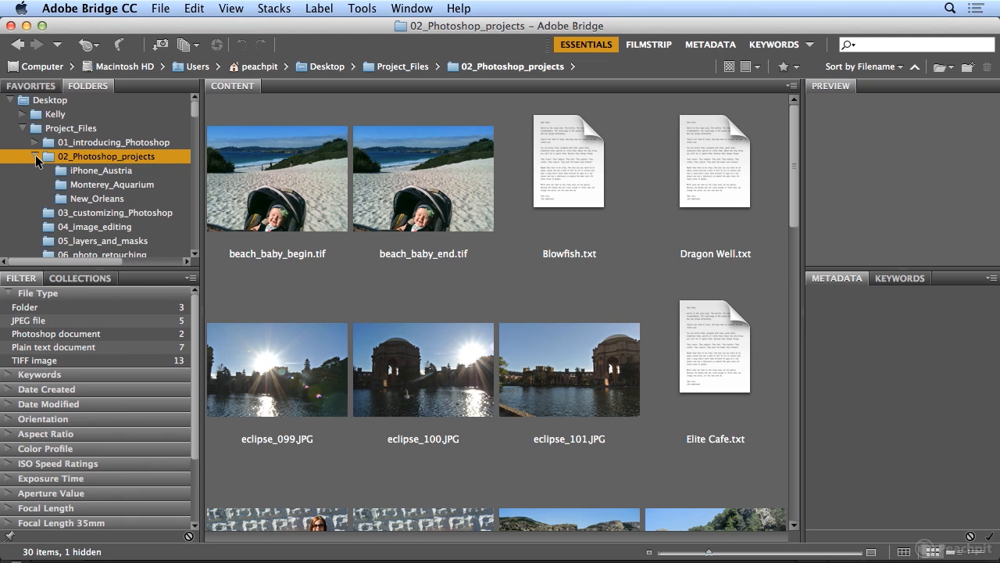
click(89, 185)
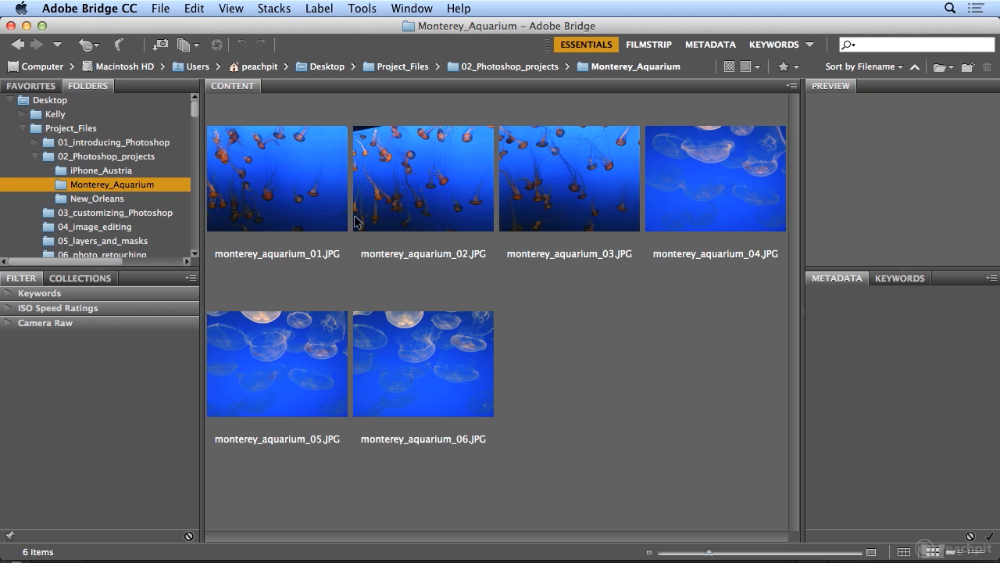
click(314, 193)
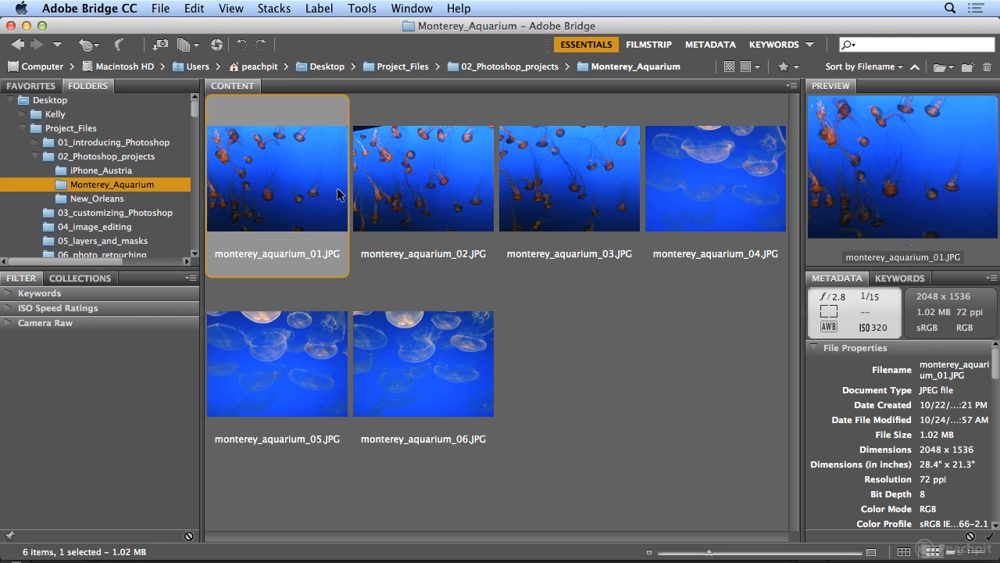
shift+click(399, 360)
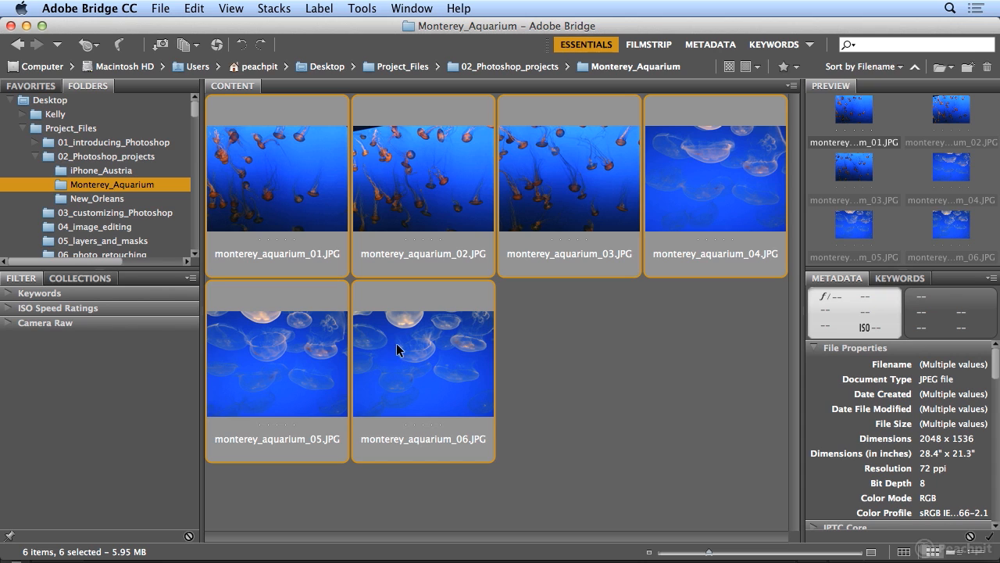
Send the selected aquarium images to Photoshop's Image Processor.
click(362, 8)
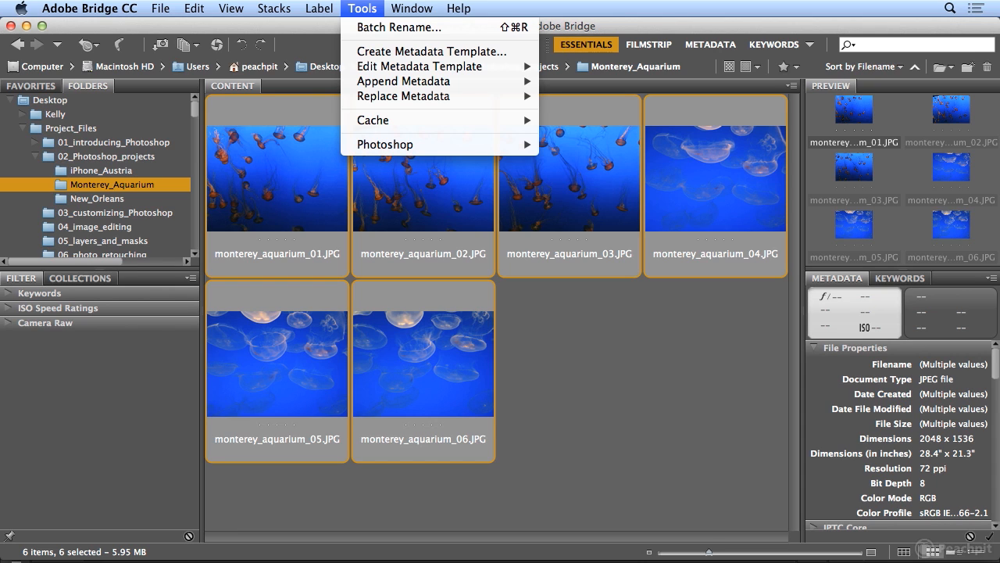
mouse_move(369, 147)
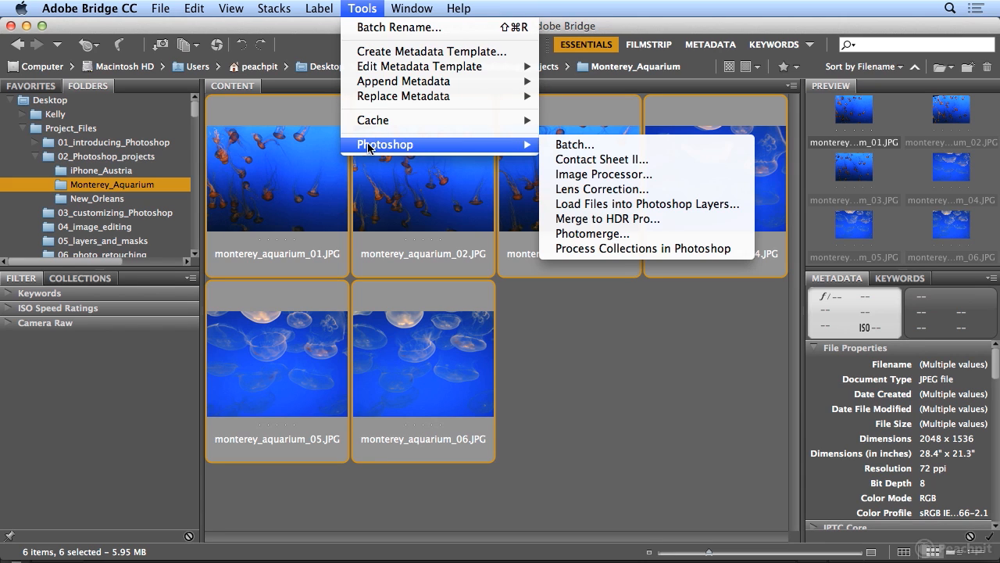
click(600, 175)
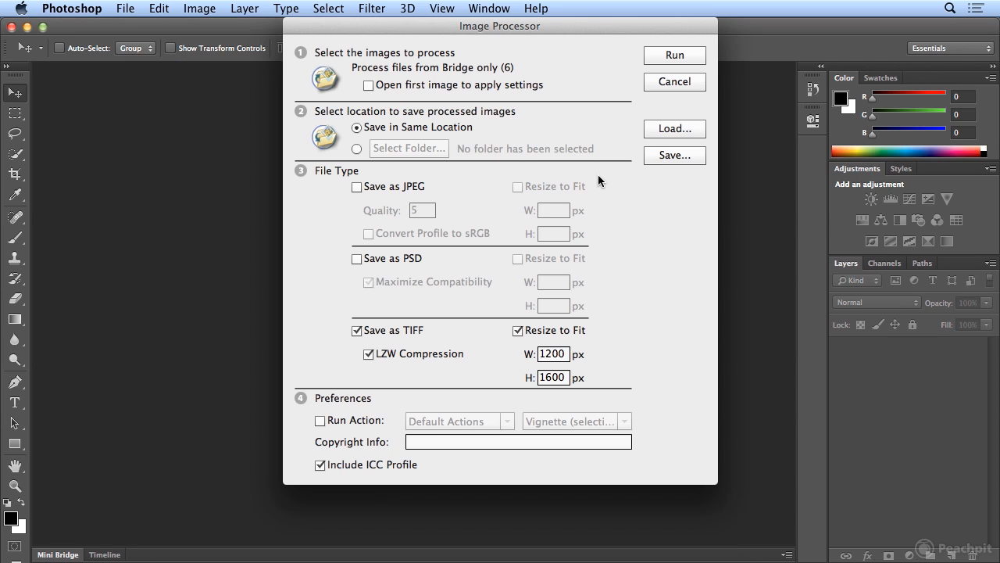
Create a new folder named "finished" on the Desktop and set it as the save location for the processed images.
click(357, 150)
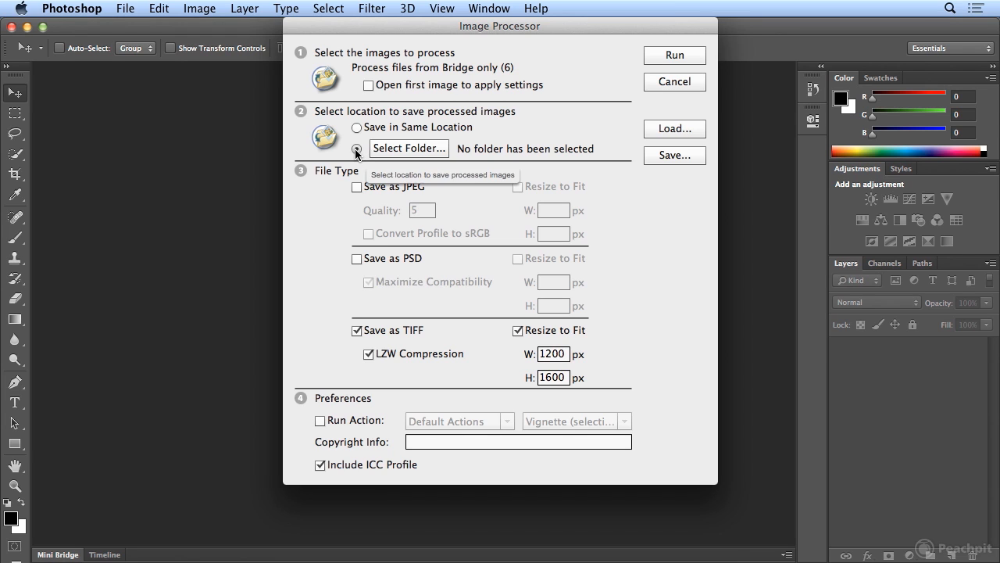
click(386, 149)
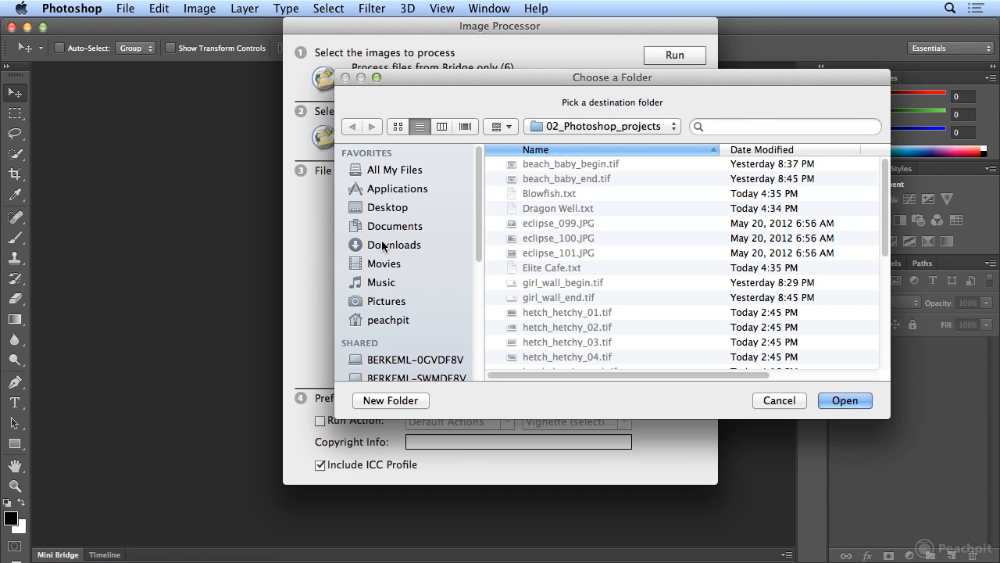
click(381, 204)
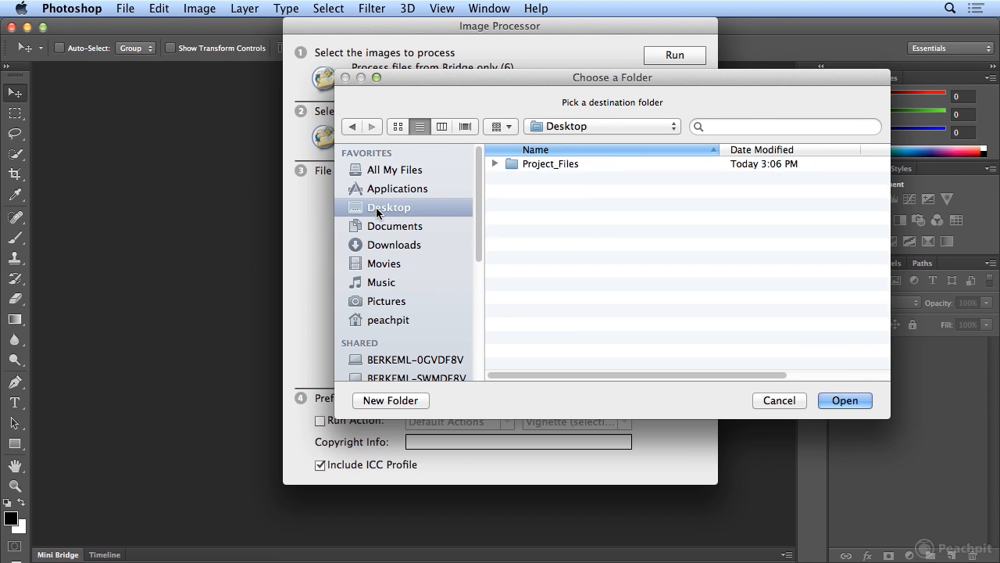
click(391, 400)
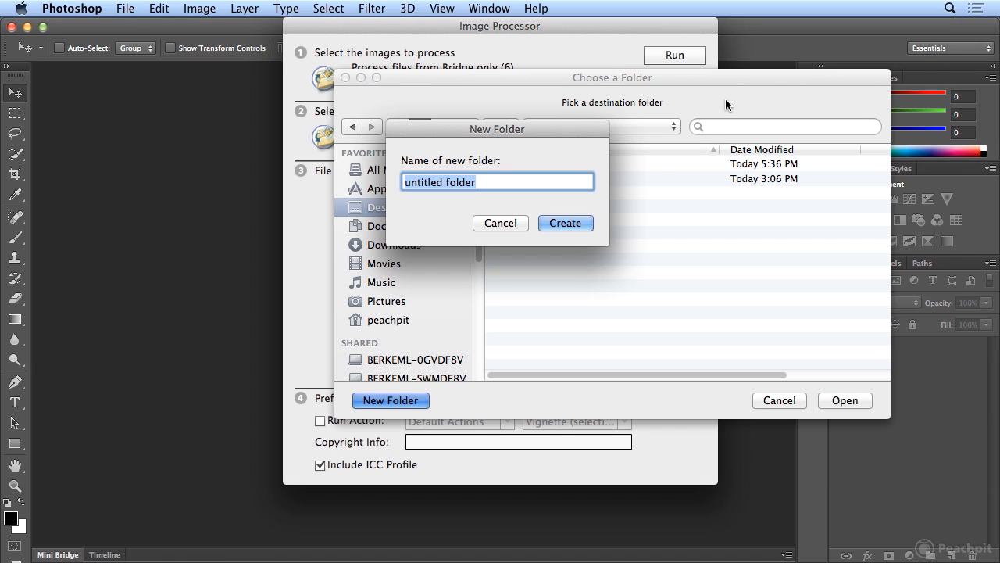
text(finished)
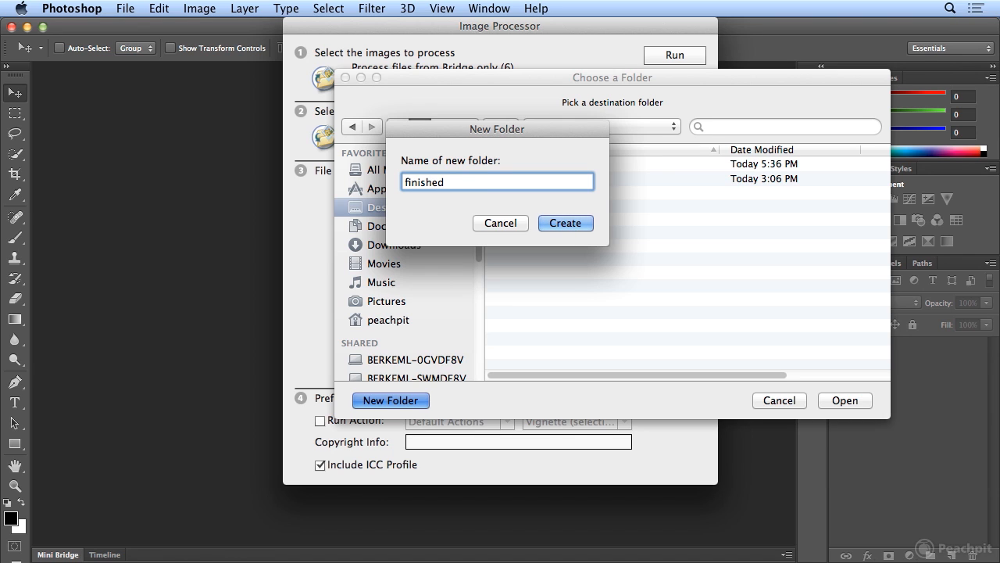
click(563, 223)
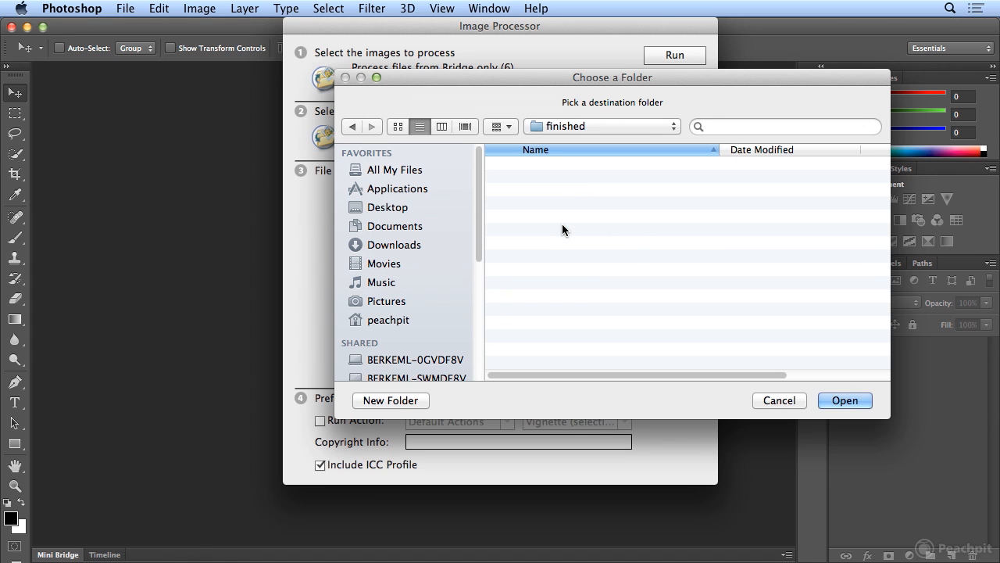
click(856, 402)
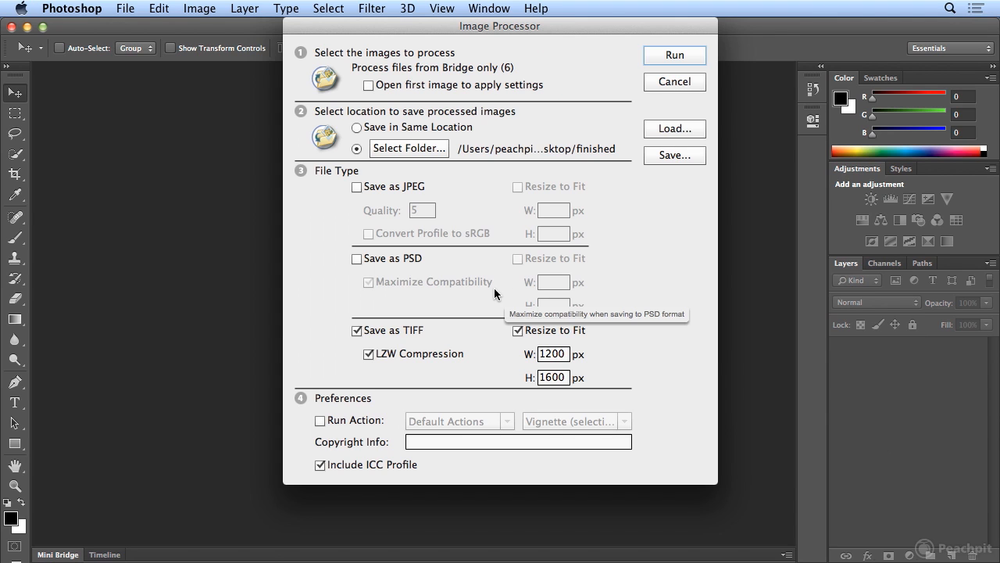
Enable saving as JPEG with quality 6, resized to fit 800 px wide by 600 px high.
click(359, 187)
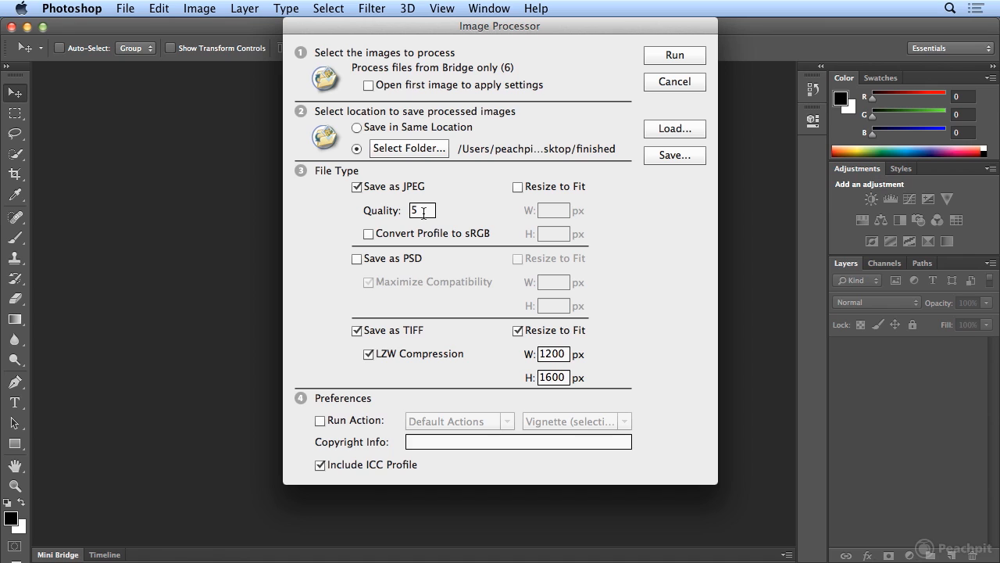
click(424, 211)
key(BackSpace)
text(6)
click(518, 187)
click(559, 209)
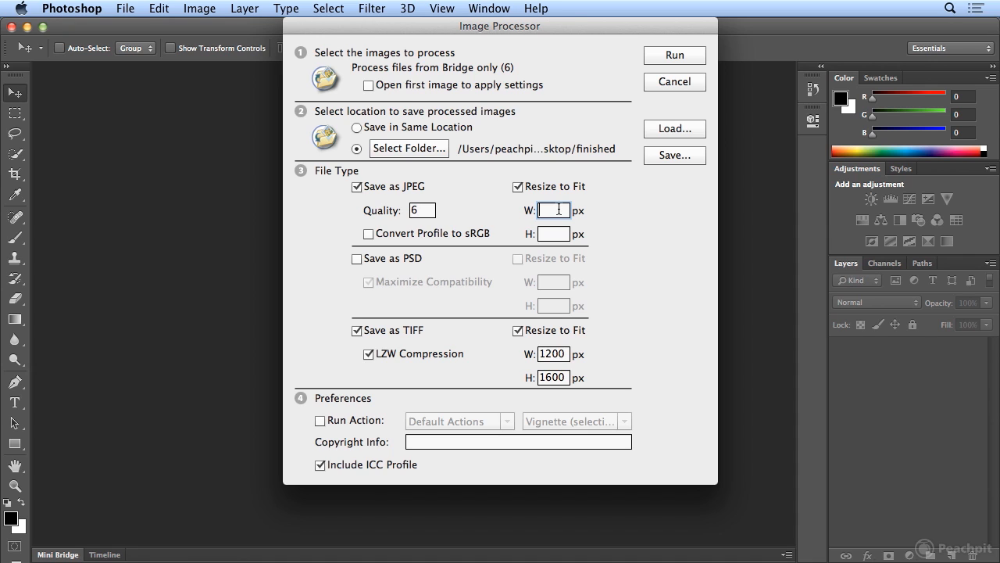
text(800)
key(Tab)
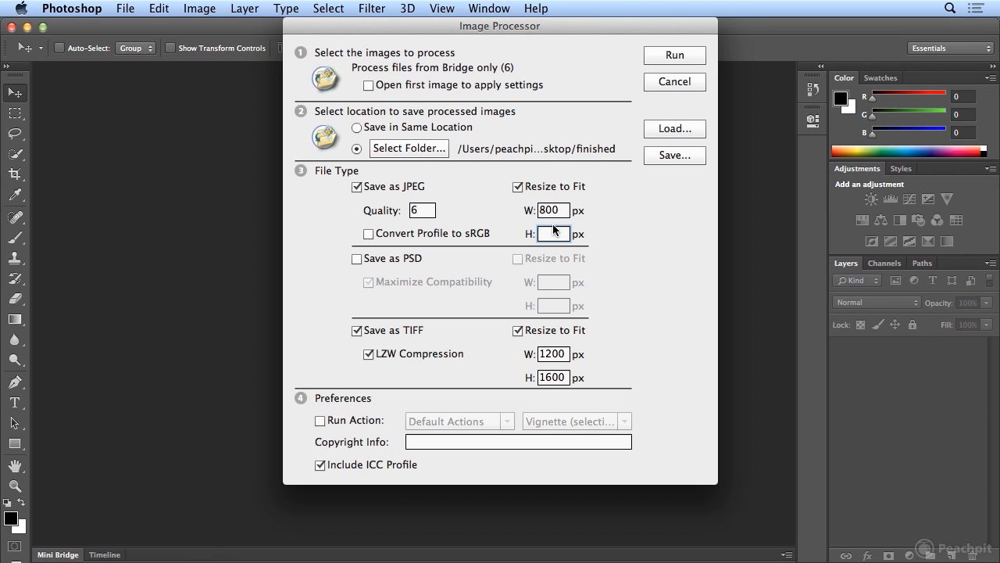
text(600)
Turn off TIFF output, enable saving as PSD, and run the Image Processor.
click(395, 336)
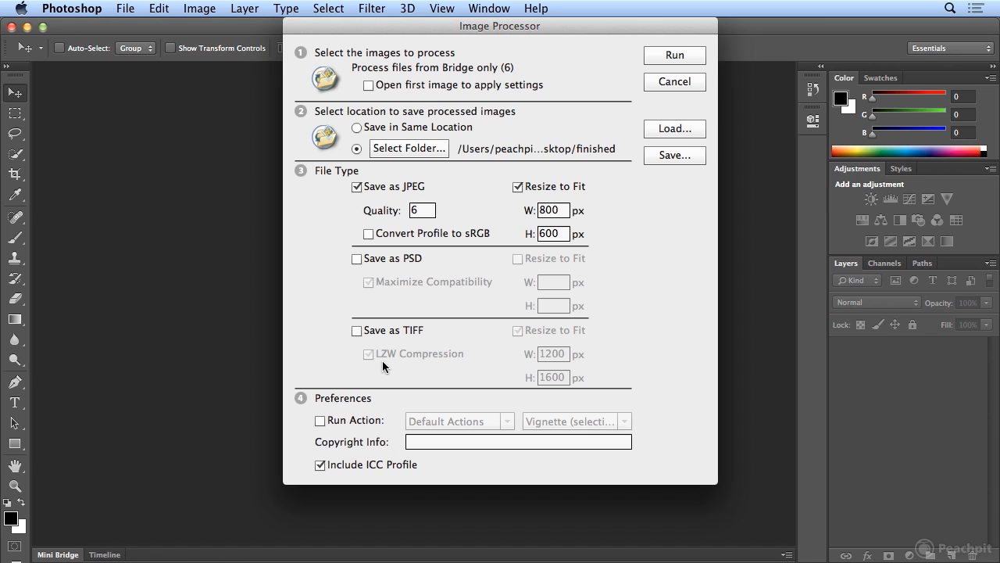
click(385, 267)
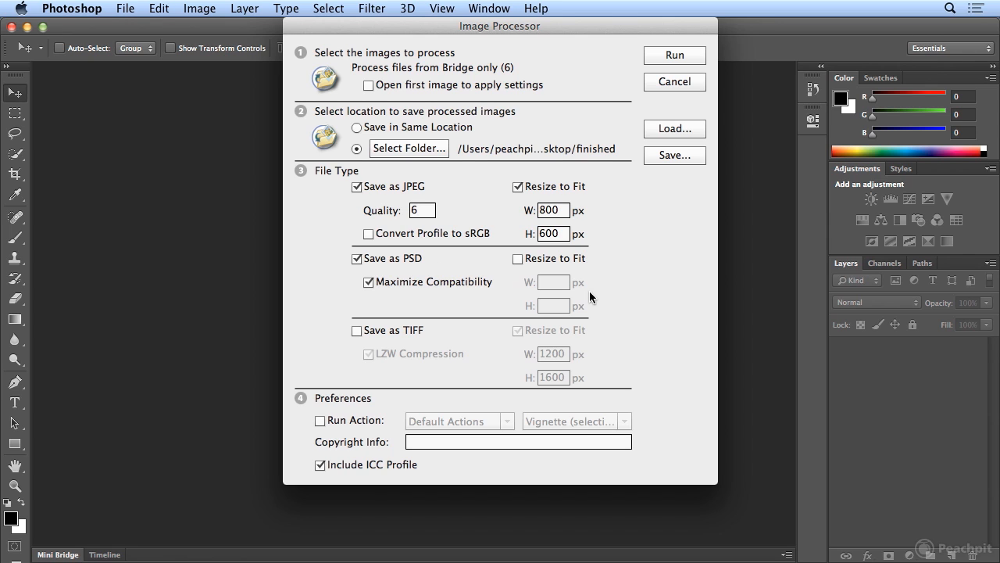
click(668, 56)
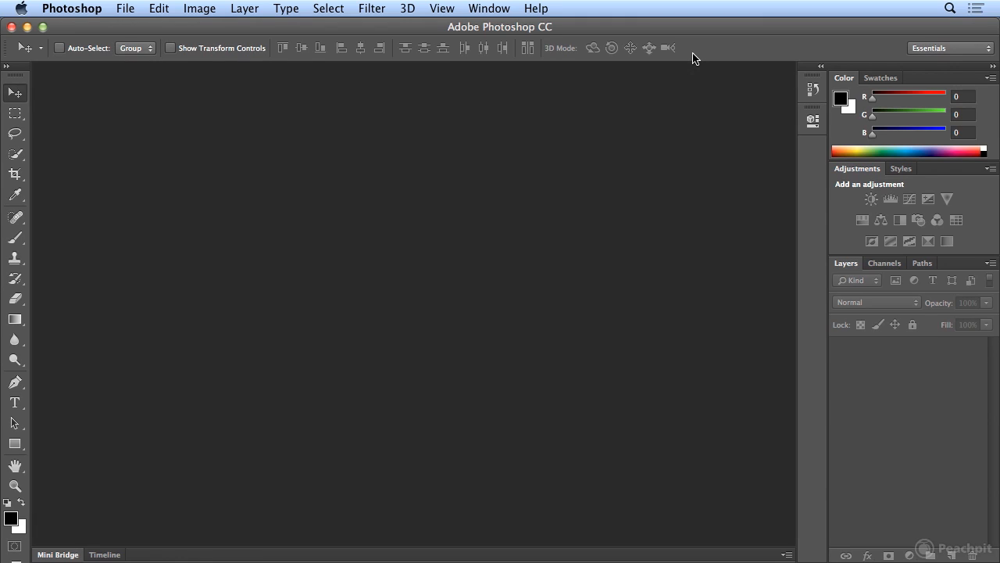
Open the finished folder from the desktop, expand its JPEG subfolder, and enlarge the window to inspect the file sizes and kinds.
key(F11)
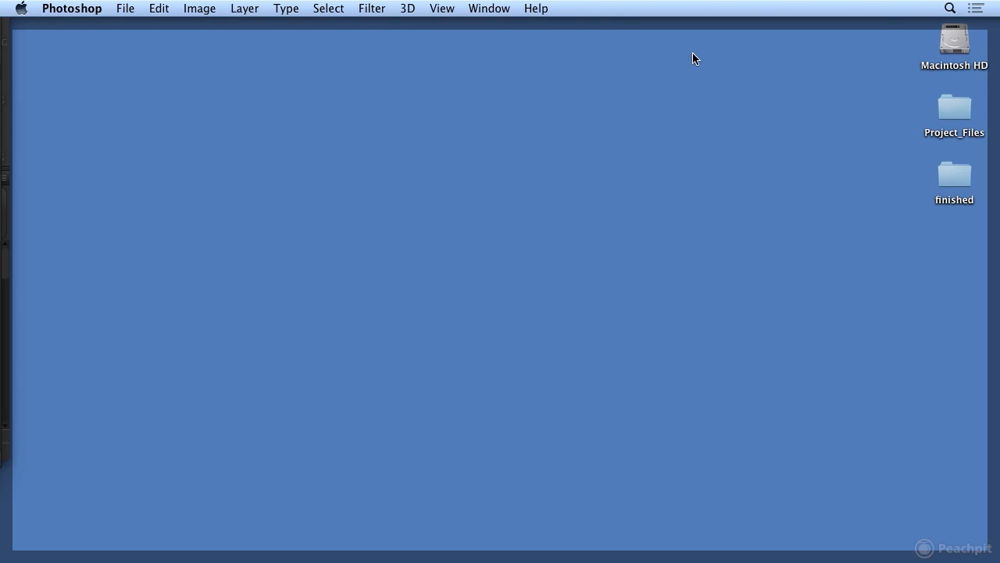
click(800, 102)
click(958, 172)
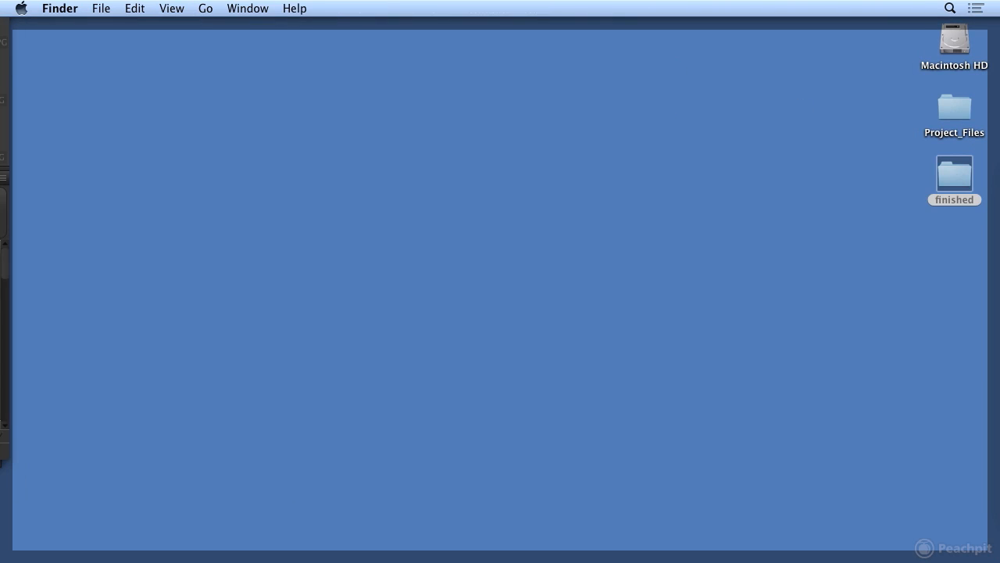
double_click(955, 173)
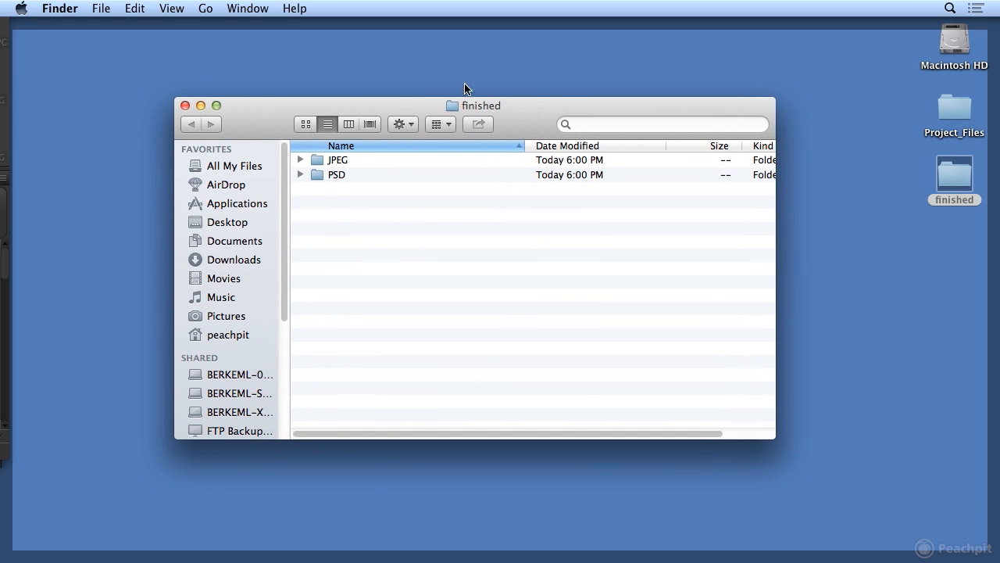
click(299, 160)
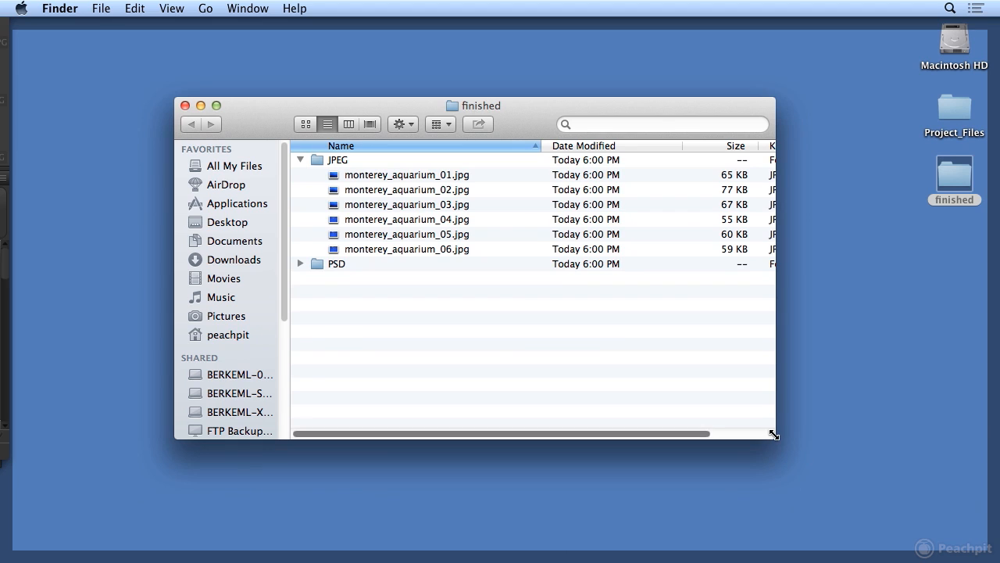
drag(774, 436, 908, 455)
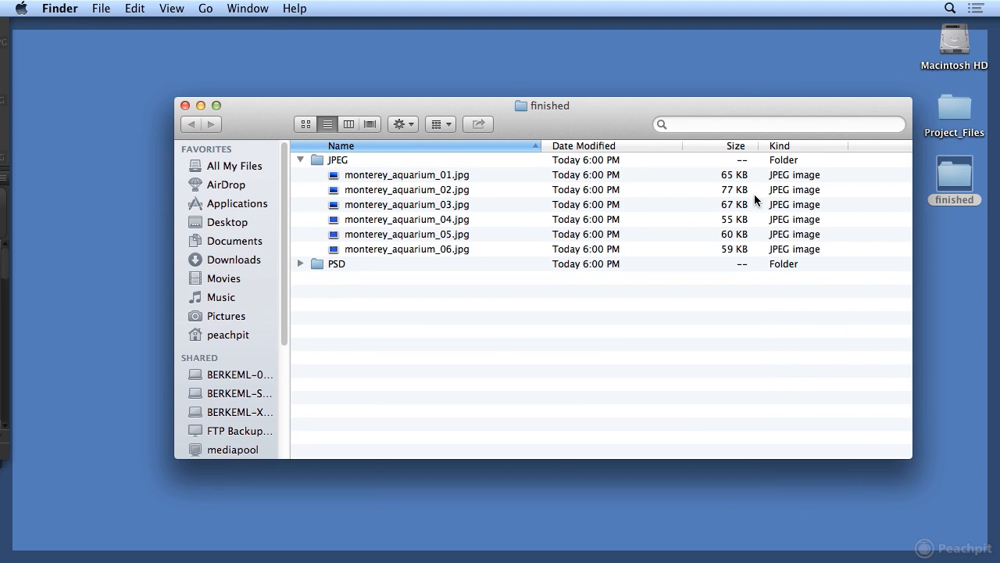
Compress the JPEG folder into a ZIP archive.
click(312, 156)
right_click(313, 157)
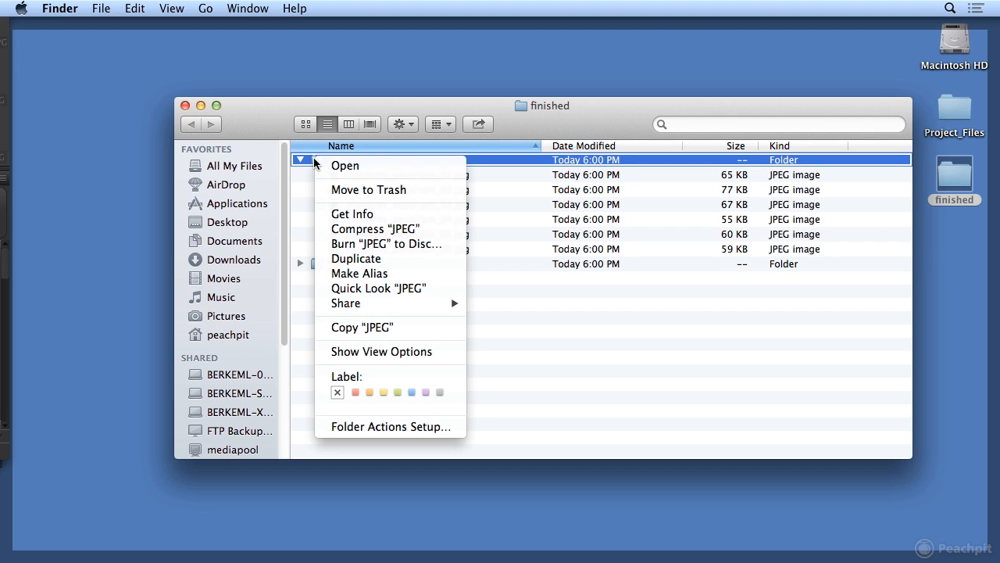
click(343, 228)
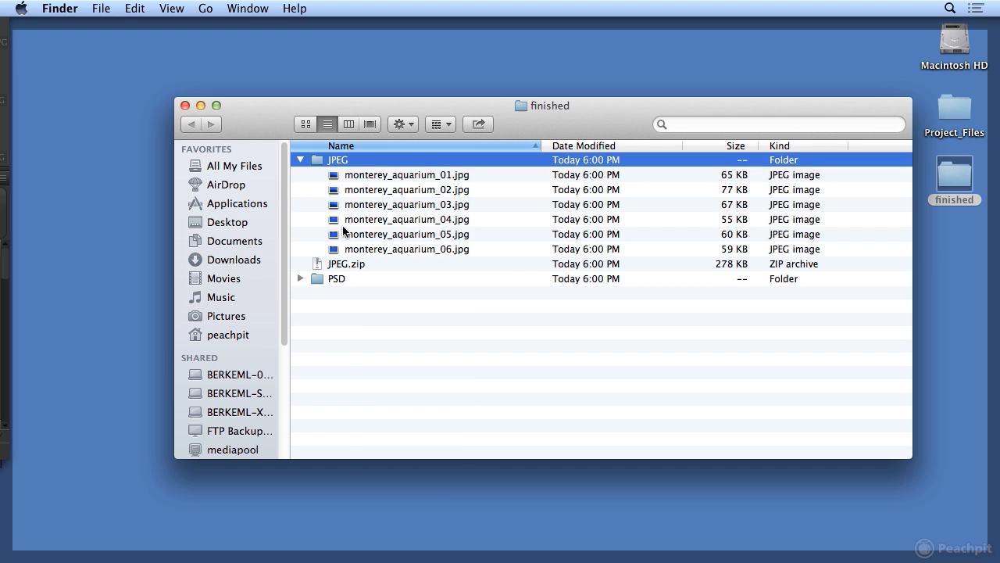
Select JPEG.zip to check its size, and expand the PSD folder to examine its files.
click(342, 275)
click(704, 264)
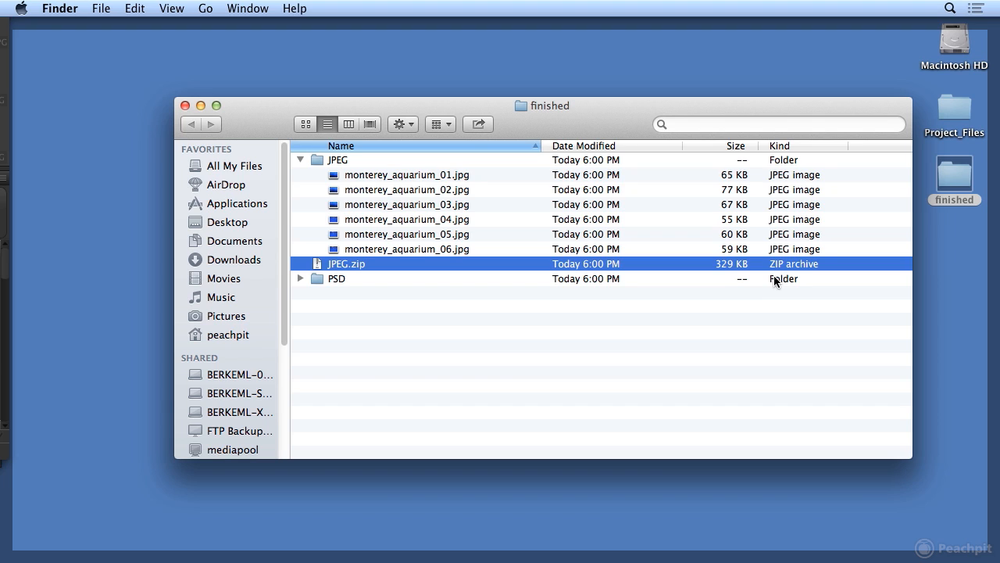
click(367, 278)
click(300, 279)
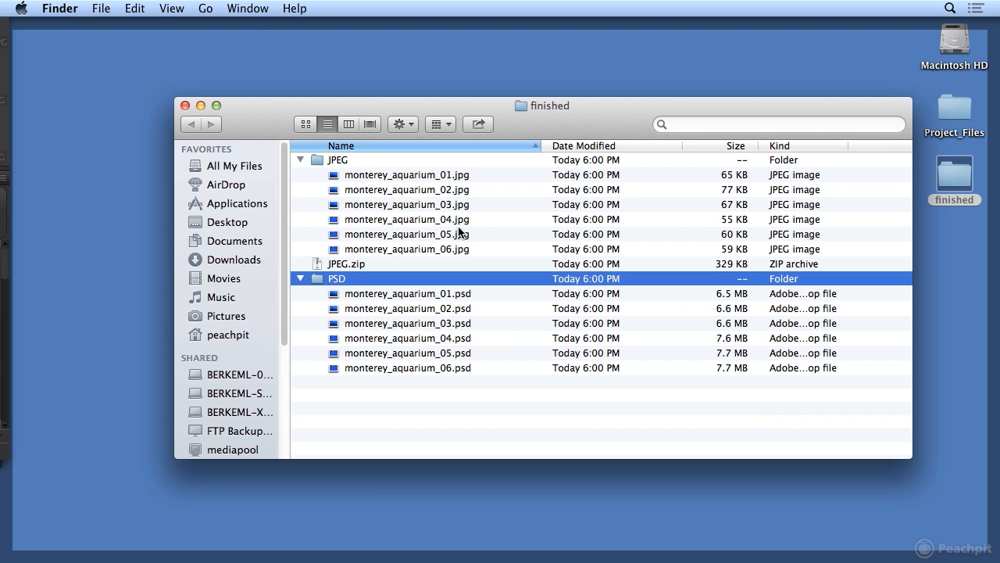
Switch to Adobe Bridge and show the contents of the JPEG folder inside the finished folder.
mouse_move(793, 560)
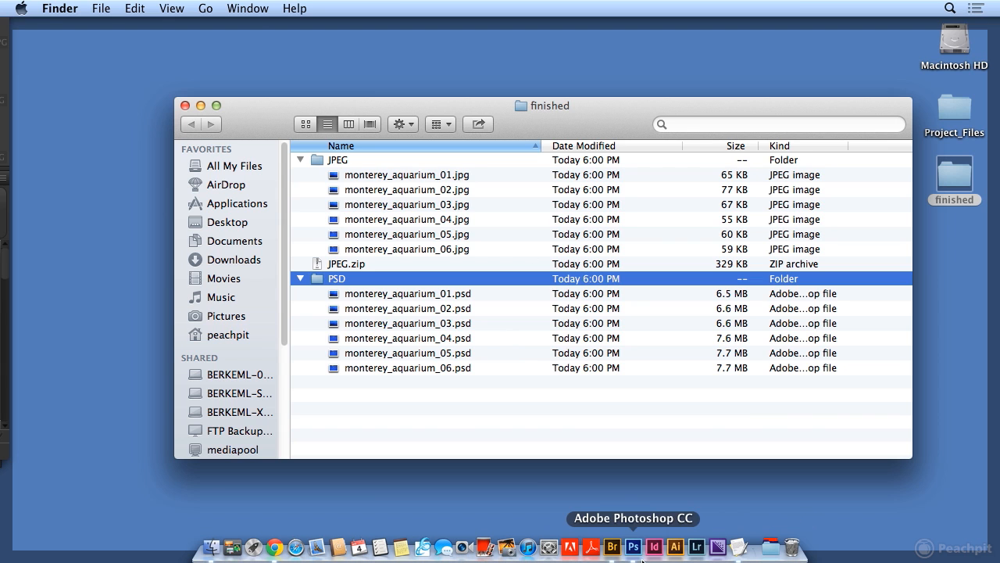
click(614, 547)
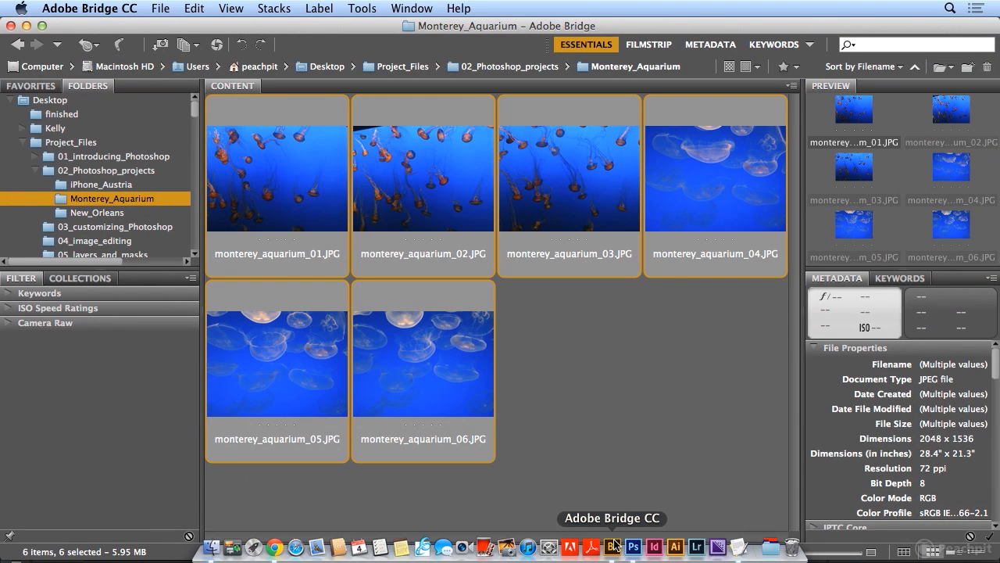
click(63, 115)
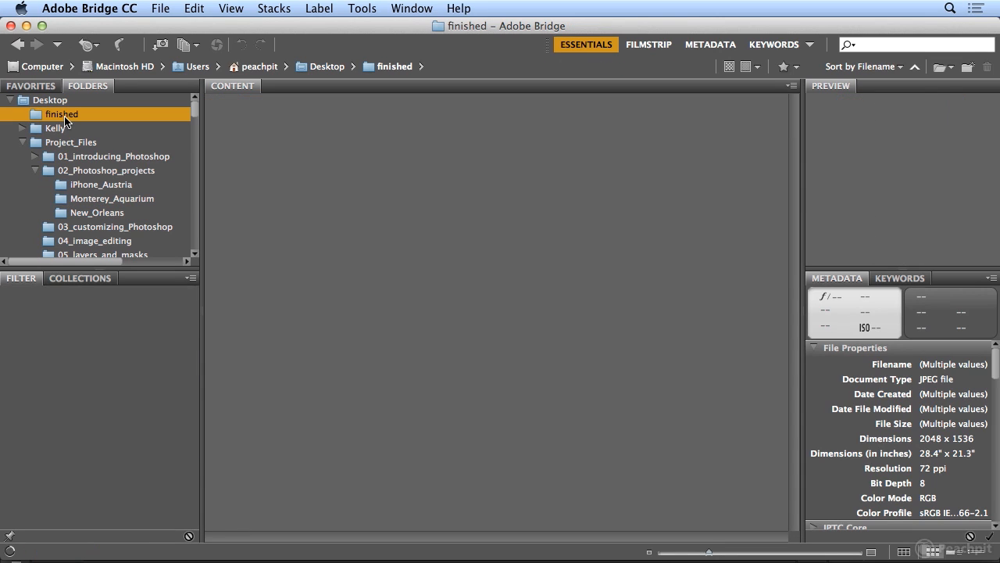
click(26, 115)
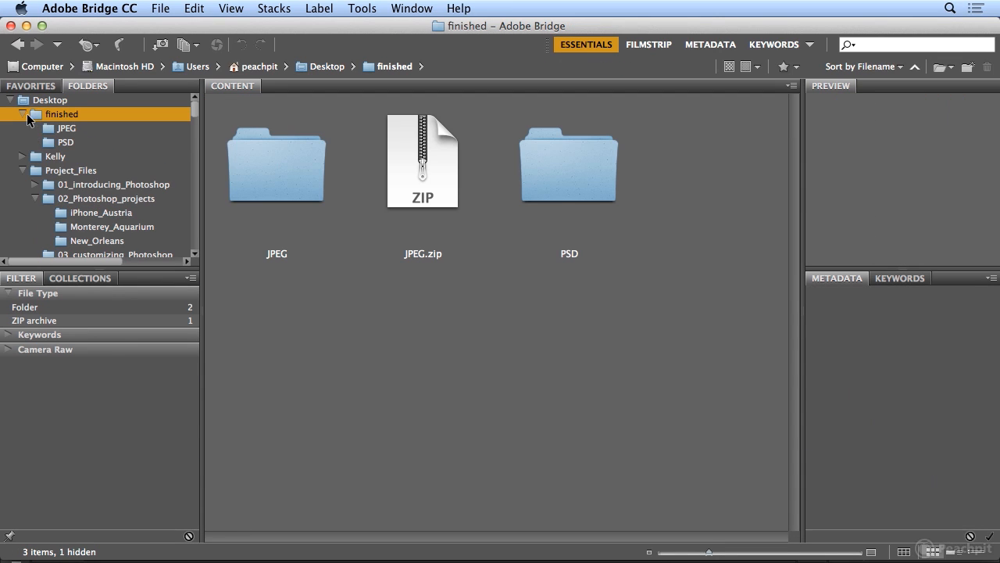
click(48, 129)
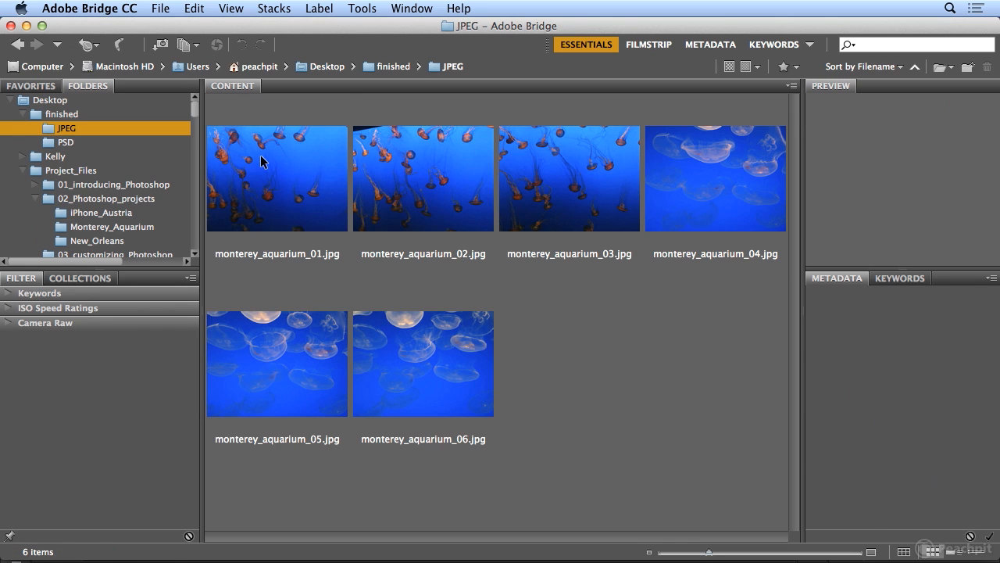
Select all six photos in the JPEG folder and open Batch Rename for them.
click(261, 162)
click(195, 8)
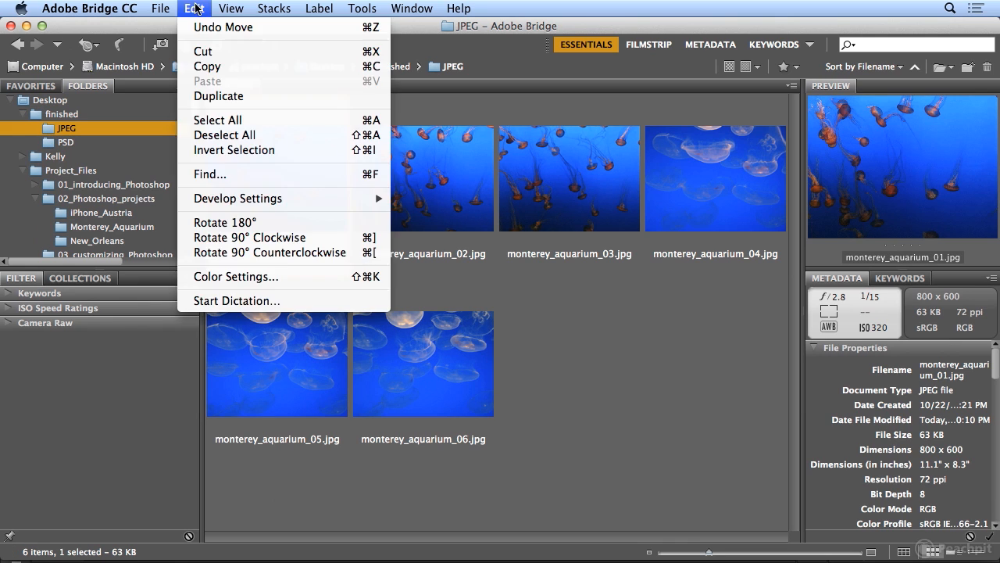
click(205, 119)
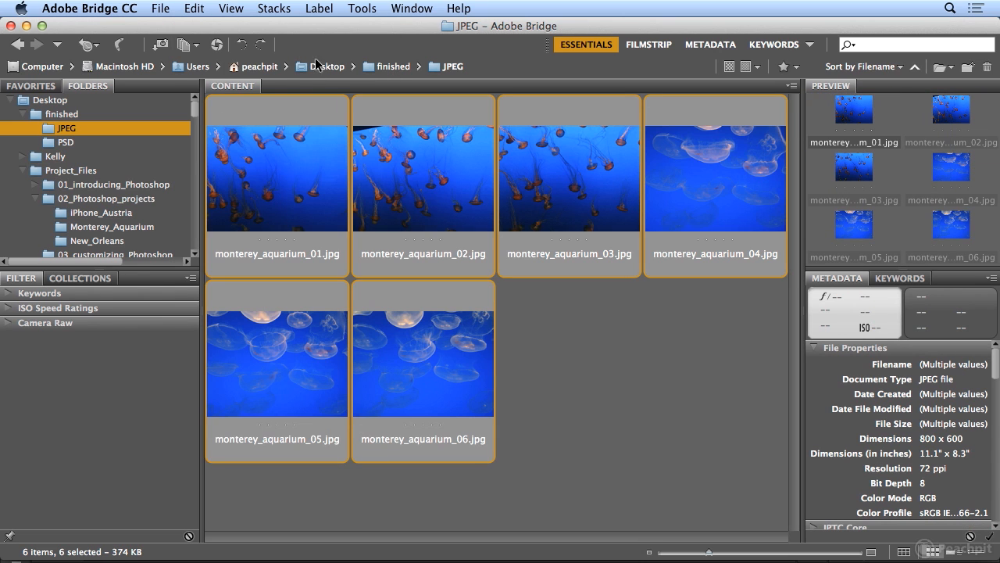
click(362, 8)
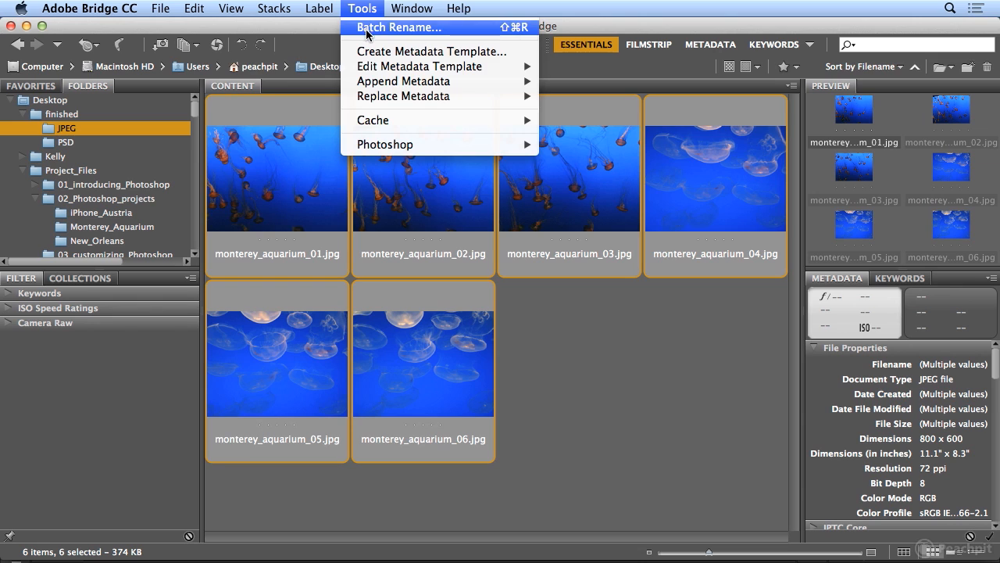
click(365, 28)
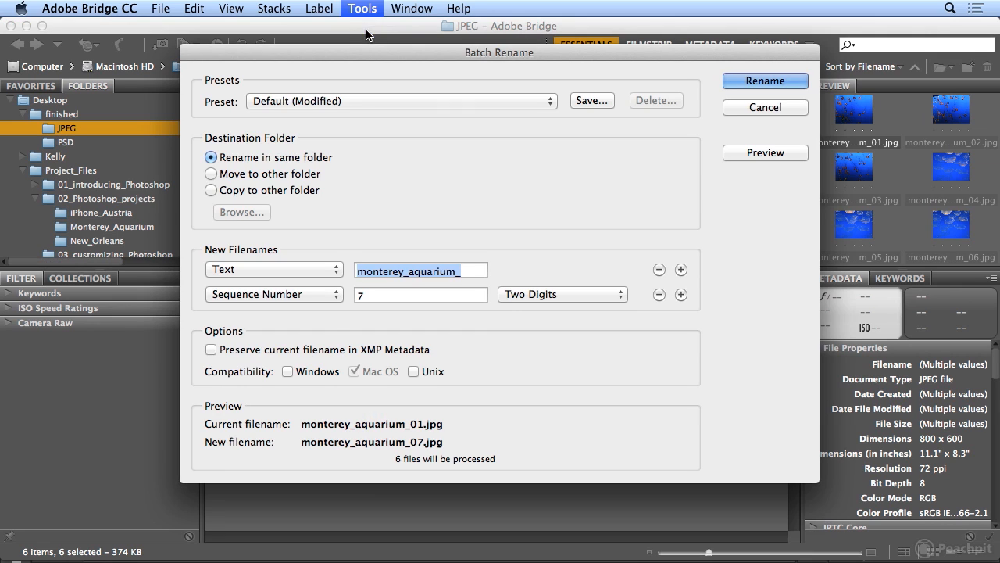
Batch-rename the photos in the same folder, keeping each current filename in its original case and appending the text "_sm".
click(302, 268)
click(302, 298)
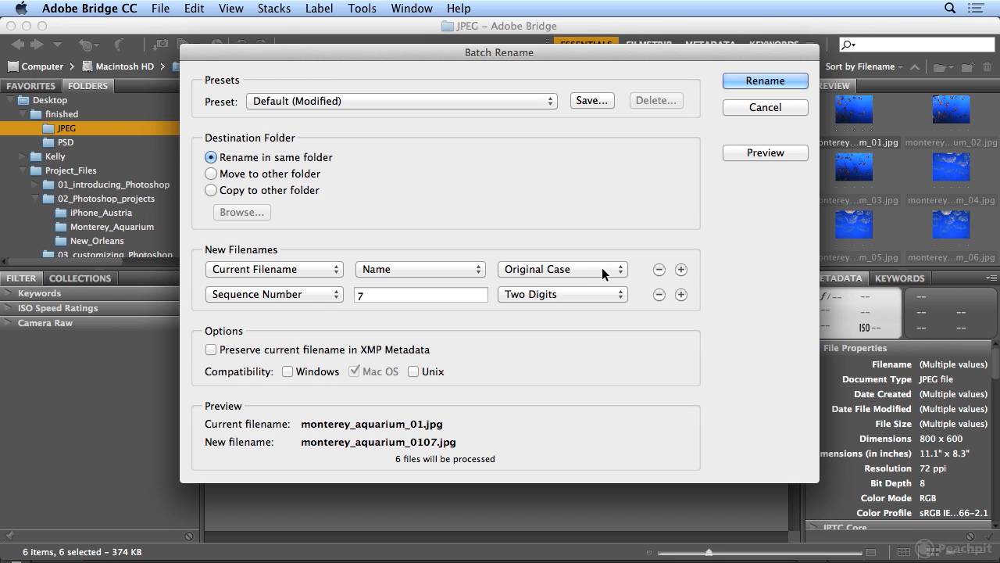
click(331, 299)
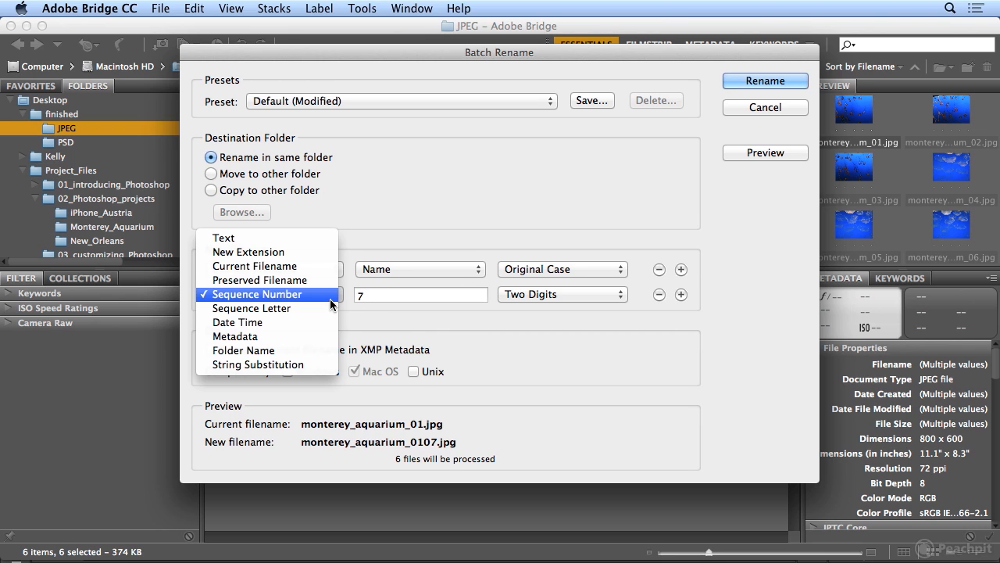
click(331, 240)
click(393, 299)
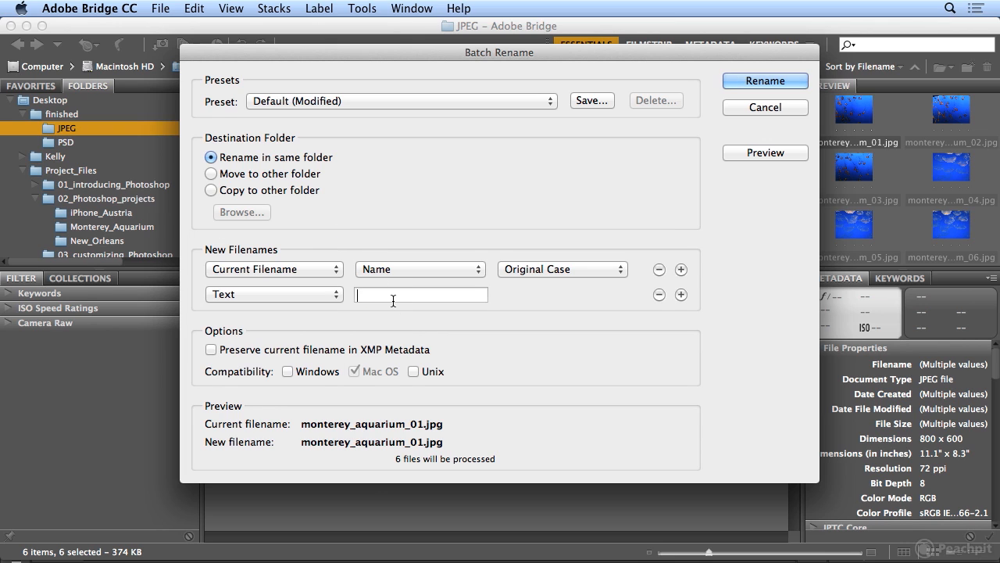
text(_sm)
click(791, 86)
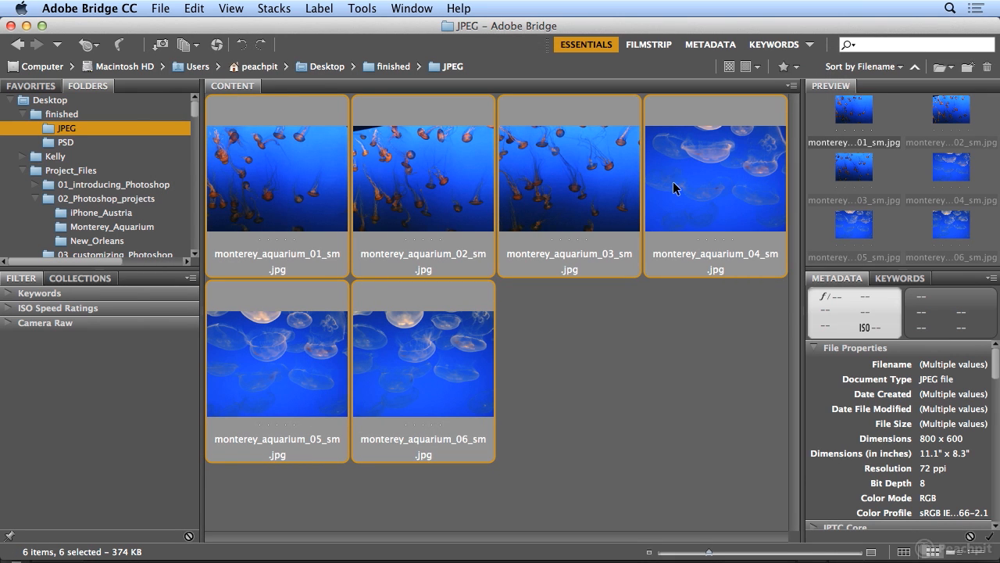
Show the original Monterey_Aquarium folder and examine the file properties, IPTC Core, camera and GPS metadata of monterey_aquarium_04.JPG.
click(82, 226)
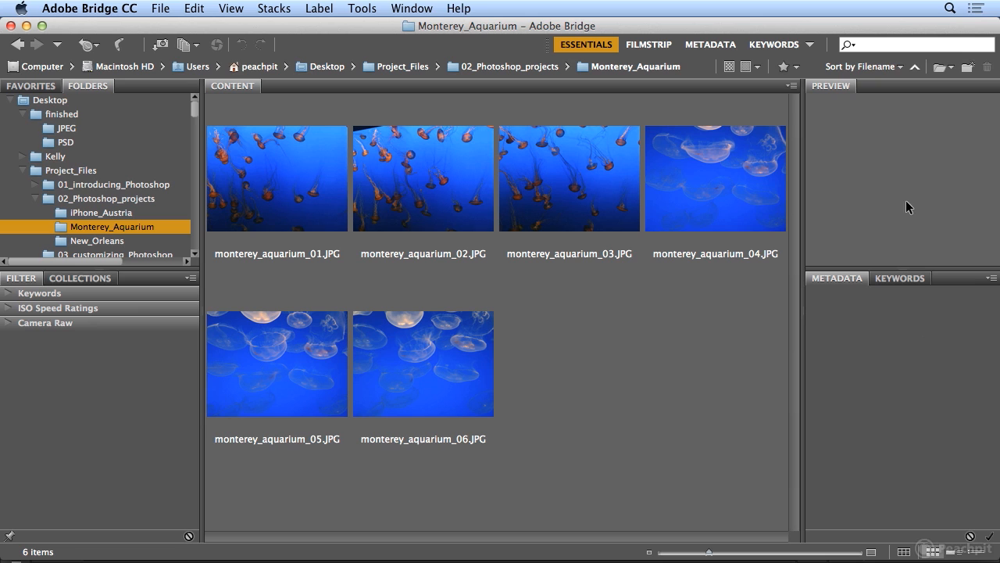
click(712, 191)
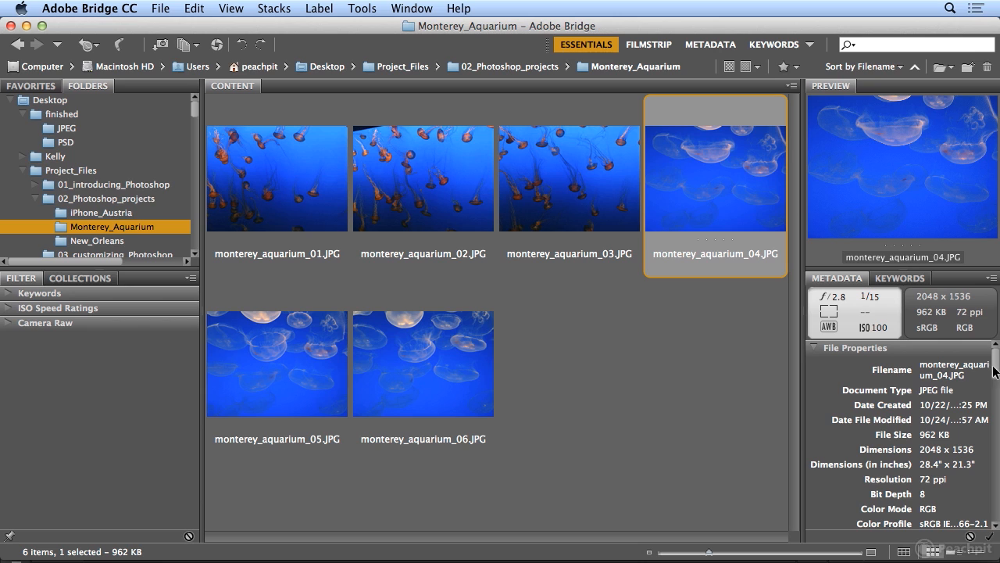
drag(995, 371, 995, 388)
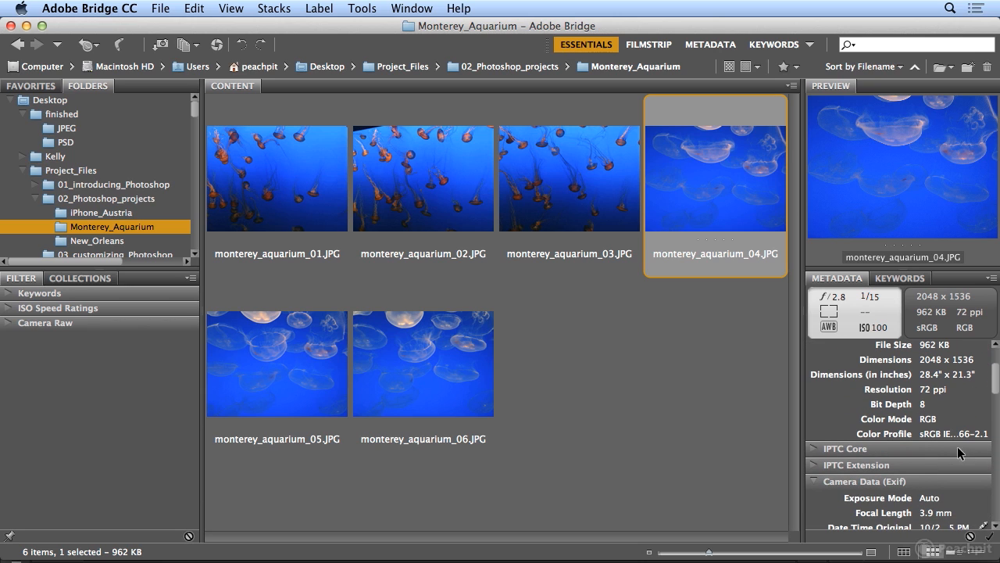
drag(995, 389, 996, 394)
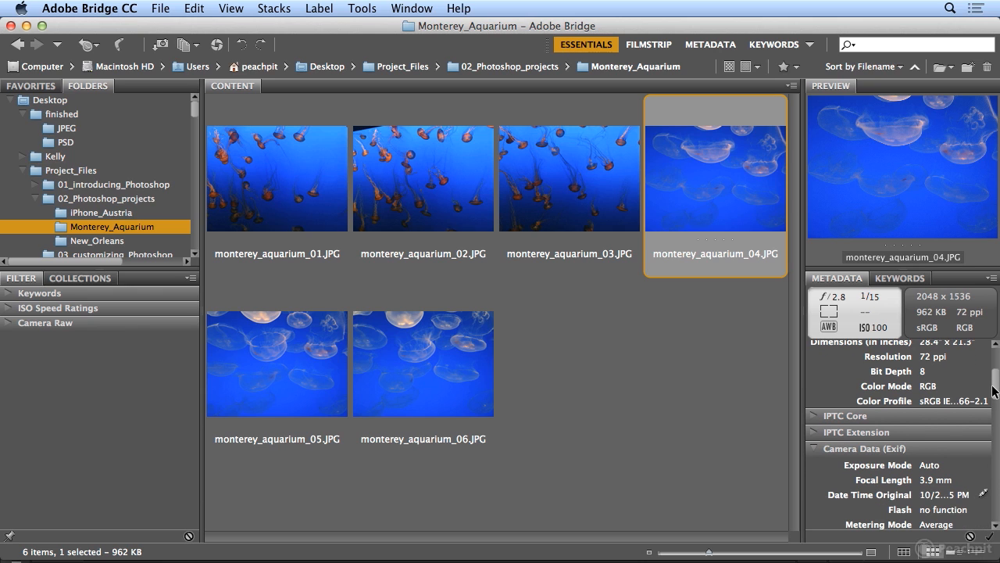
click(814, 415)
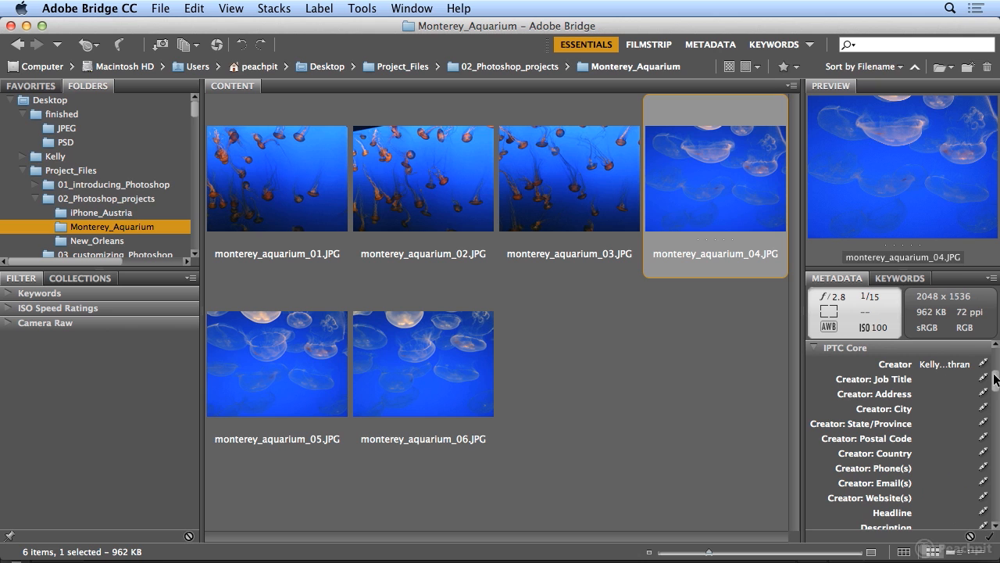
drag(994, 380, 994, 461)
click(993, 429)
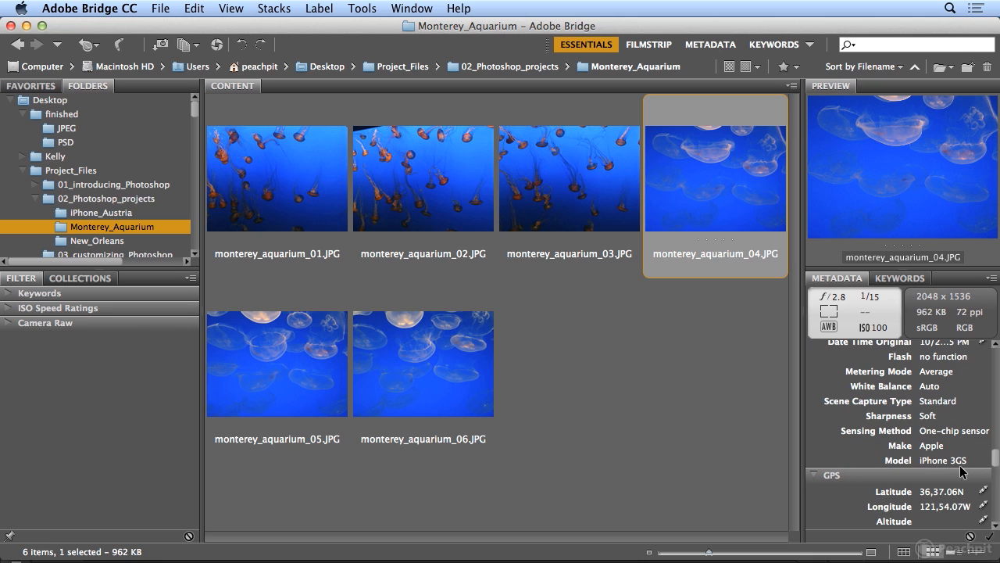
Compare the camera and GPS metadata of the original photos 03, 02, 01, 05 and 06, one after another.
click(592, 189)
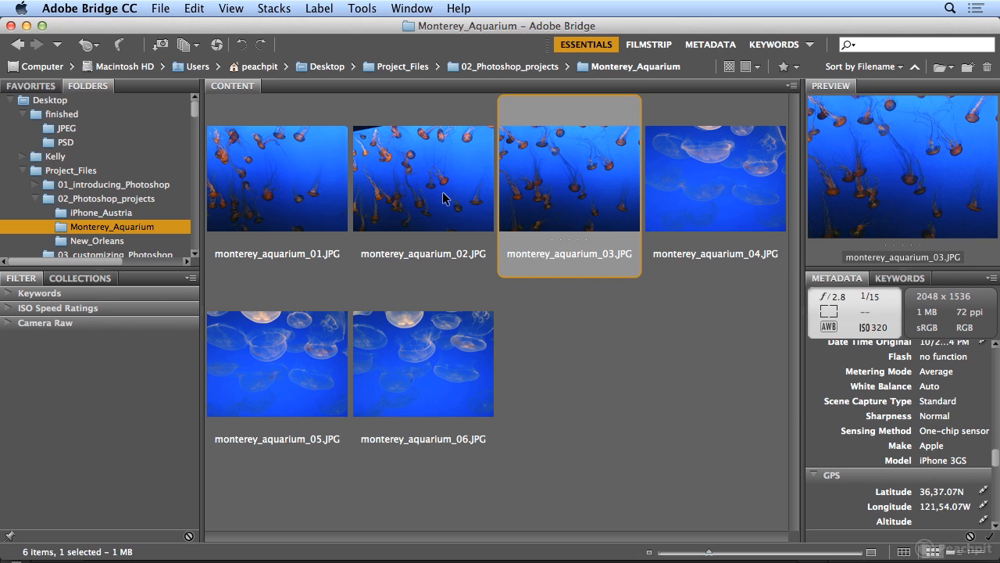
click(442, 199)
click(311, 201)
click(280, 330)
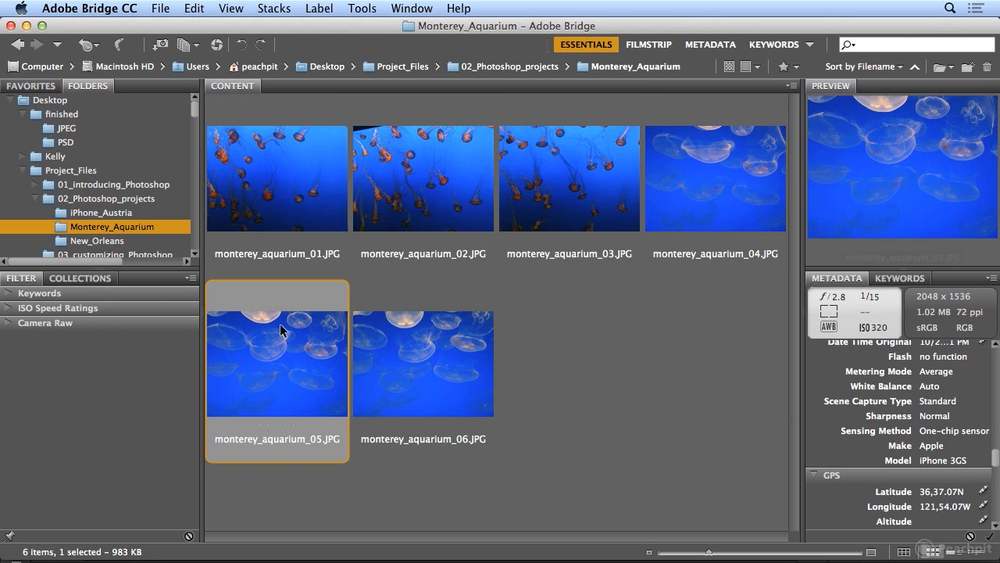
click(469, 340)
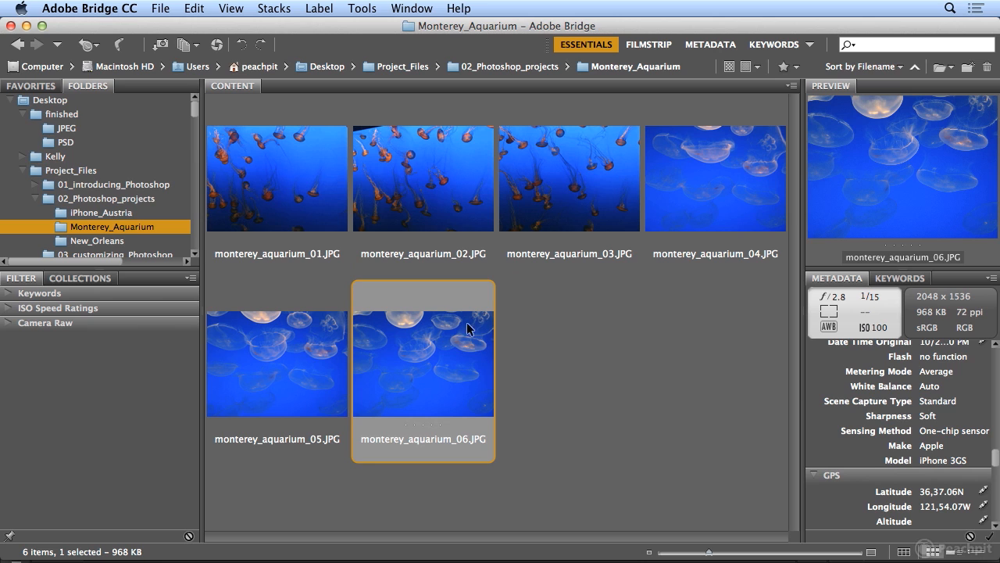
Bring up the list of Photoshop automation commands available for the Monterey_Aquarium photos.
click(361, 8)
mouse_move(387, 144)
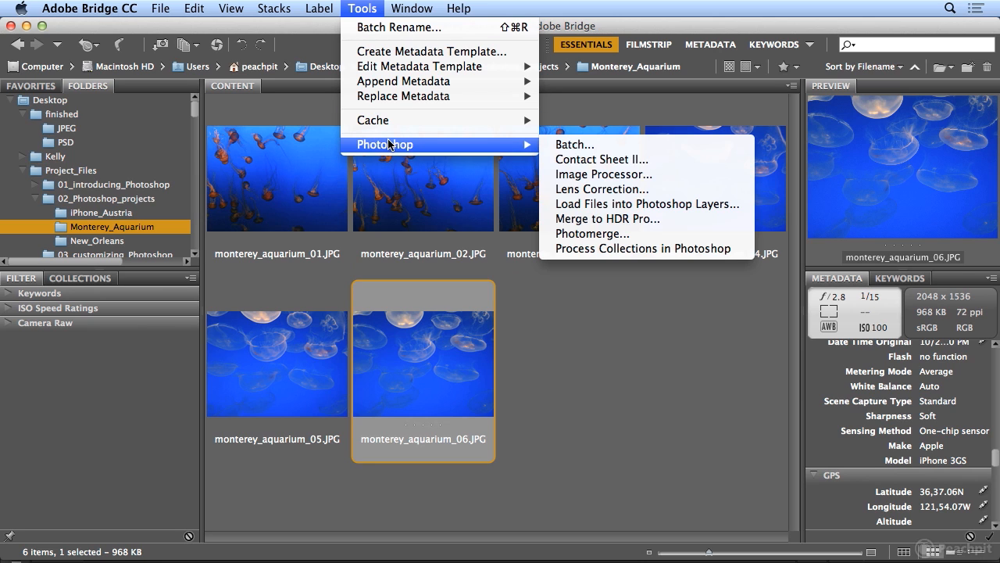